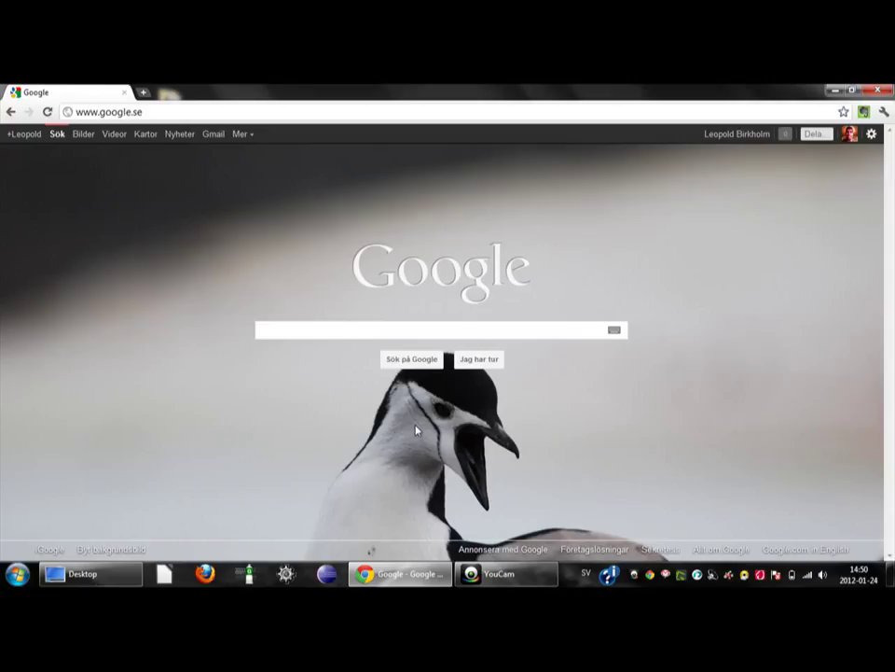
- Open Devices and Printers and start adding a local printer
{"action": "key", "text": "super"}
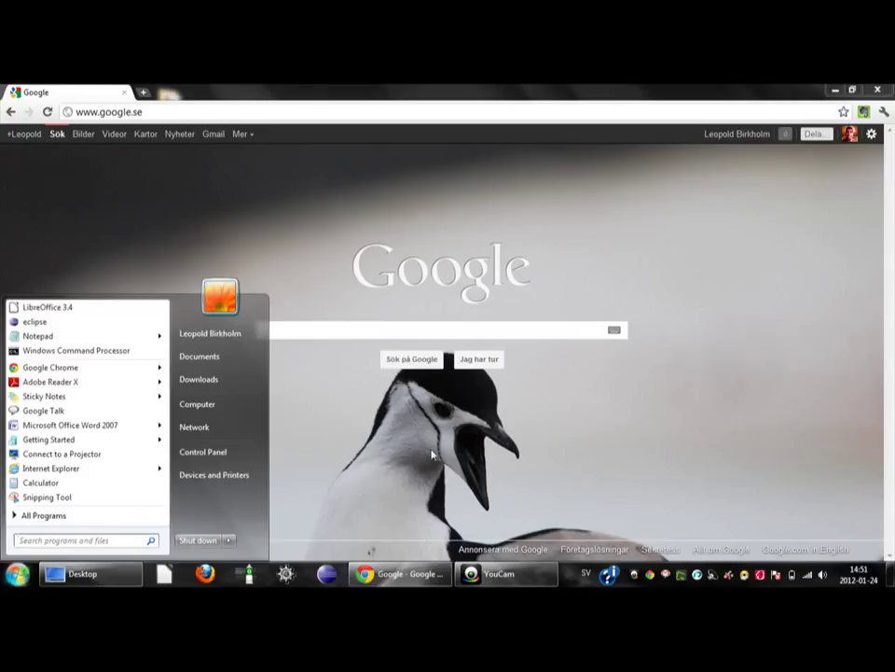
{"action": "left_click", "coordinate": [243, 479]}
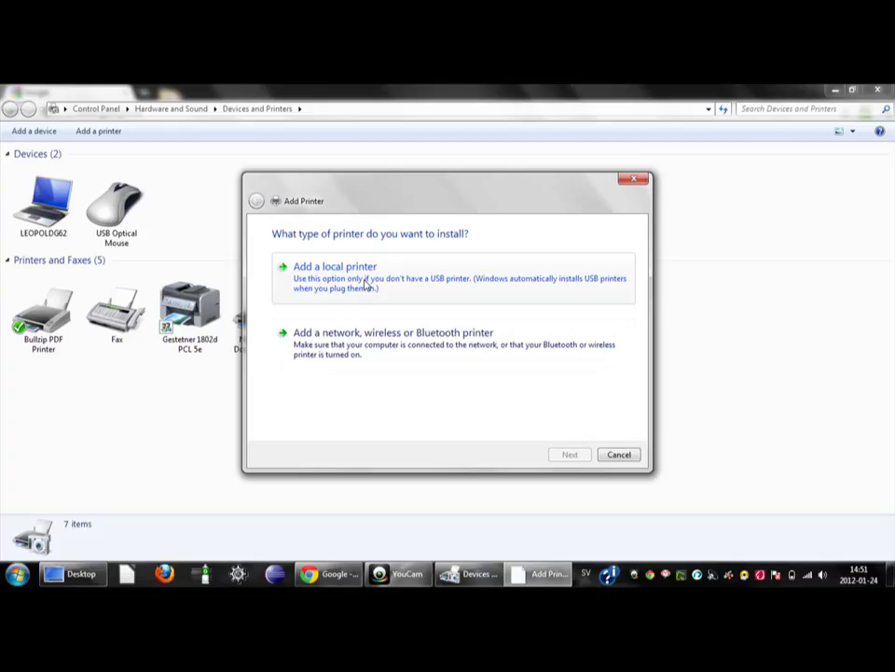
{"action": "left_click", "coordinate": [366, 282]}
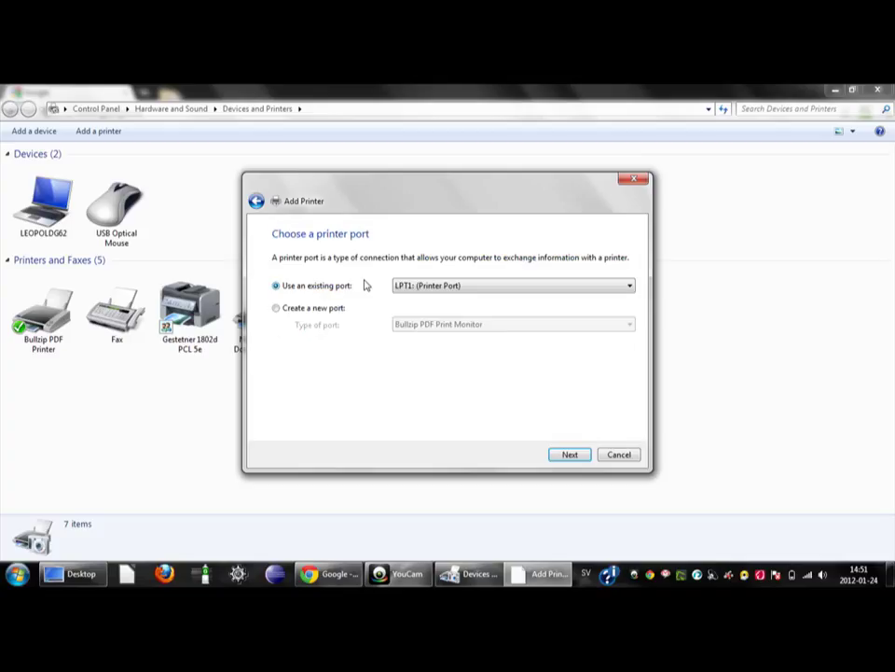
- Choose to create a new printer port of type Standard TCP/IP Port
{"action": "left_click", "coordinate": [276, 309]}
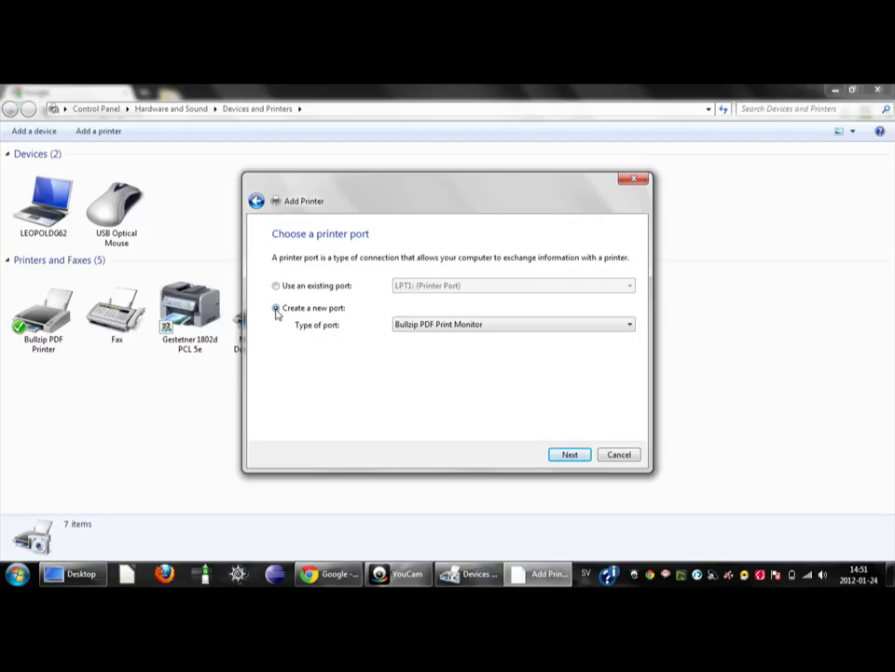
{"action": "left_click", "coordinate": [630, 325]}
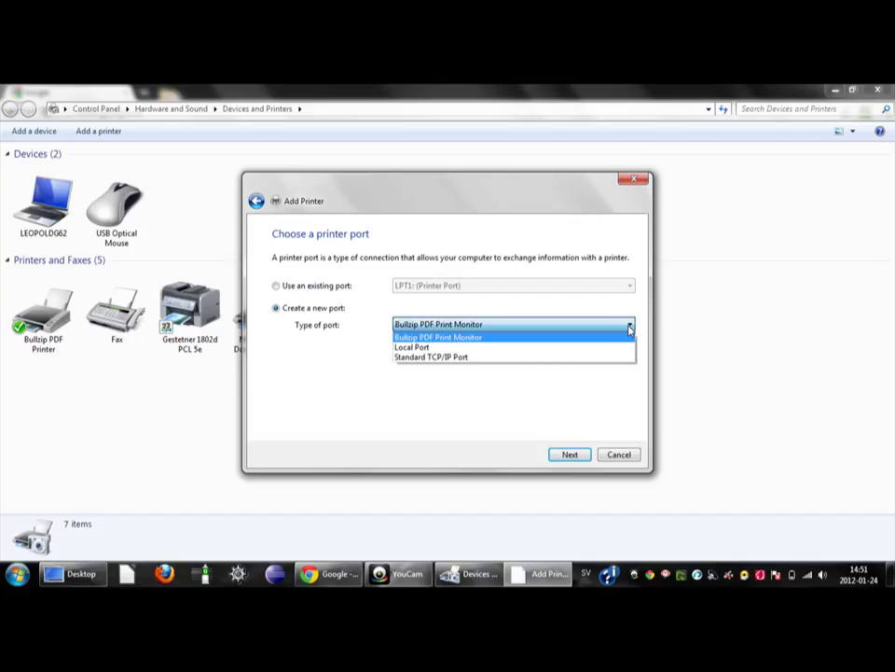
{"action": "left_click", "coordinate": [577, 357]}
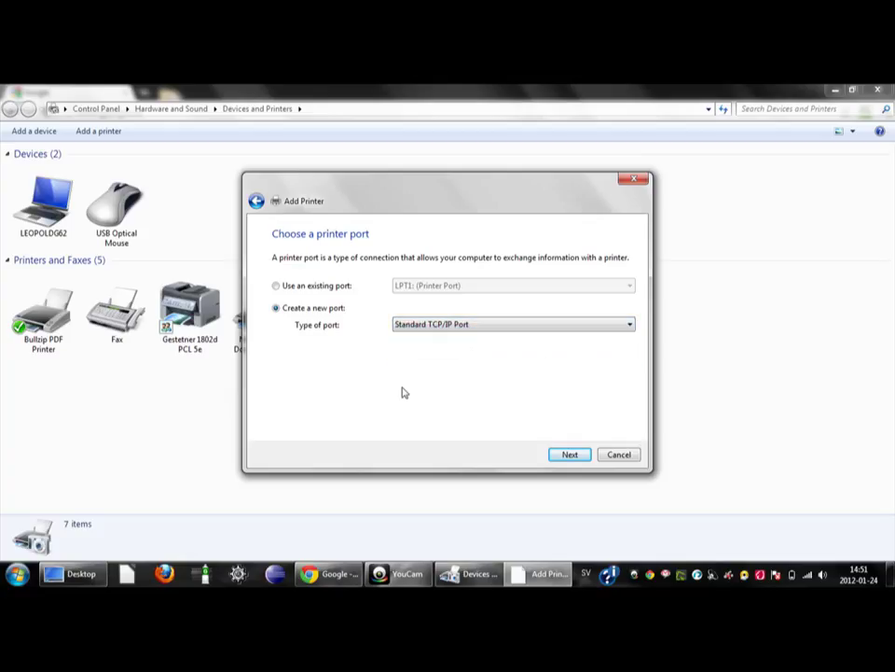
{"action": "left_click", "coordinate": [573, 457]}
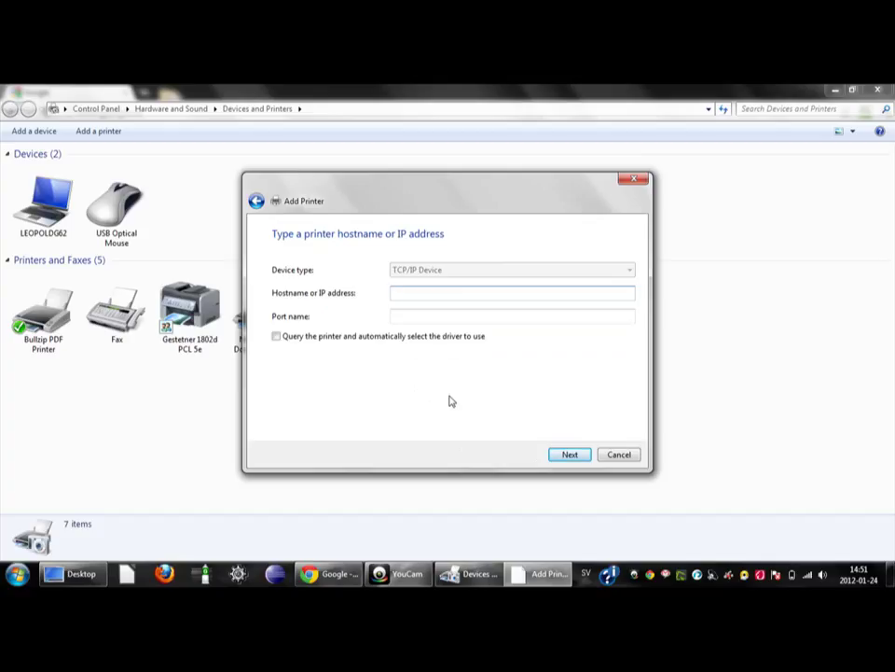
- Enter 192.168.1.100 as the printer's IP address and open the same address in Chrome to check the printer's web page
{"action": "type", "text": "192.168.1.100"}
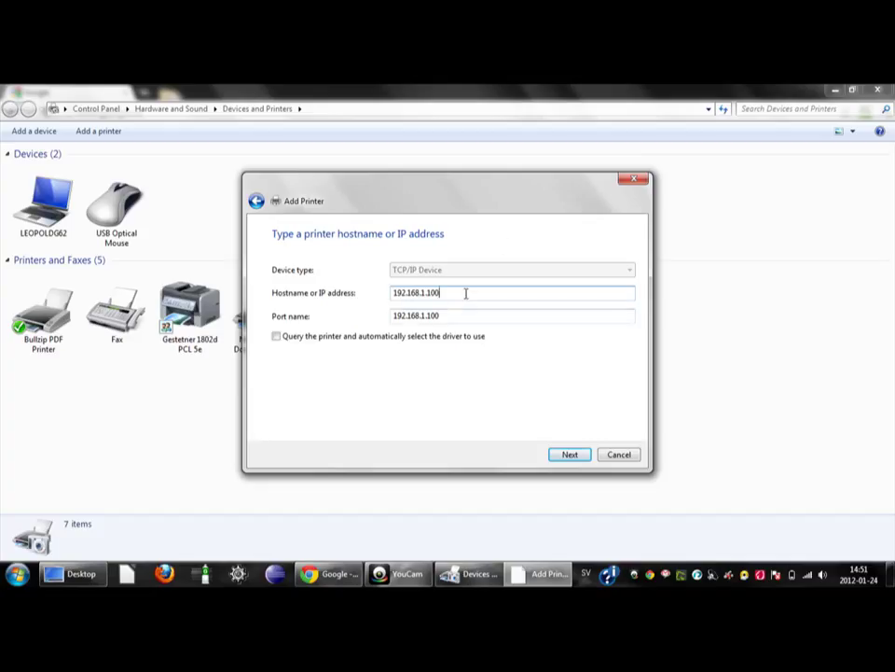
{"action": "left_click_drag", "start_coordinate": [465, 293], "coordinate": [386, 293]}
{"action": "key", "text": "ctrl+c"}
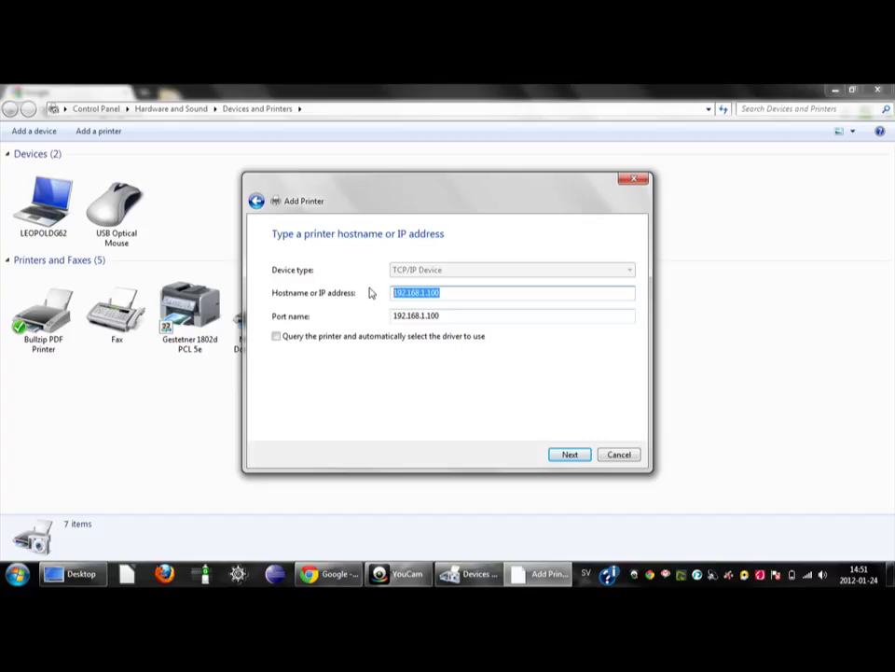
{"action": "left_click", "coordinate": [329, 573]}
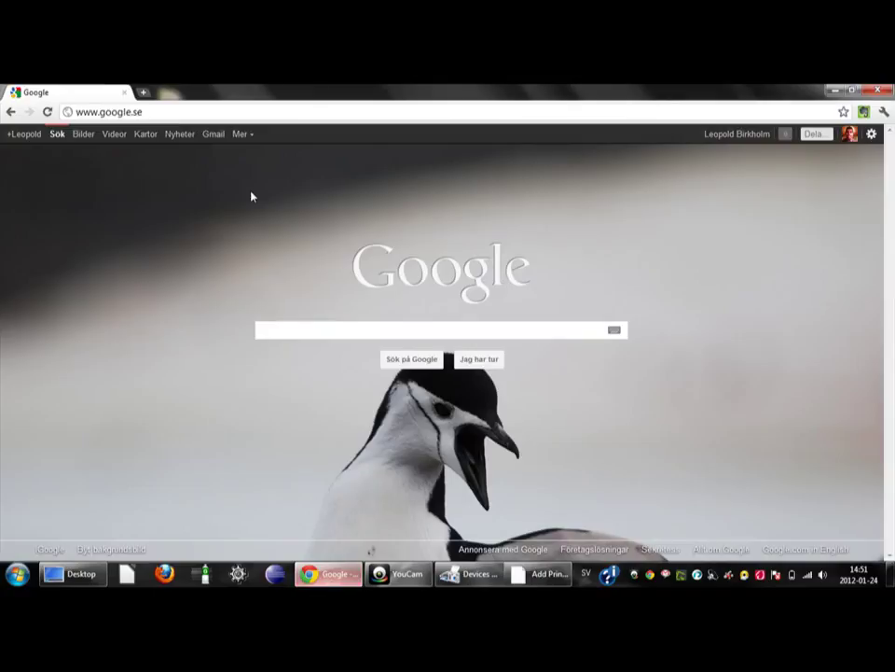
{"action": "left_click", "coordinate": [266, 113]}
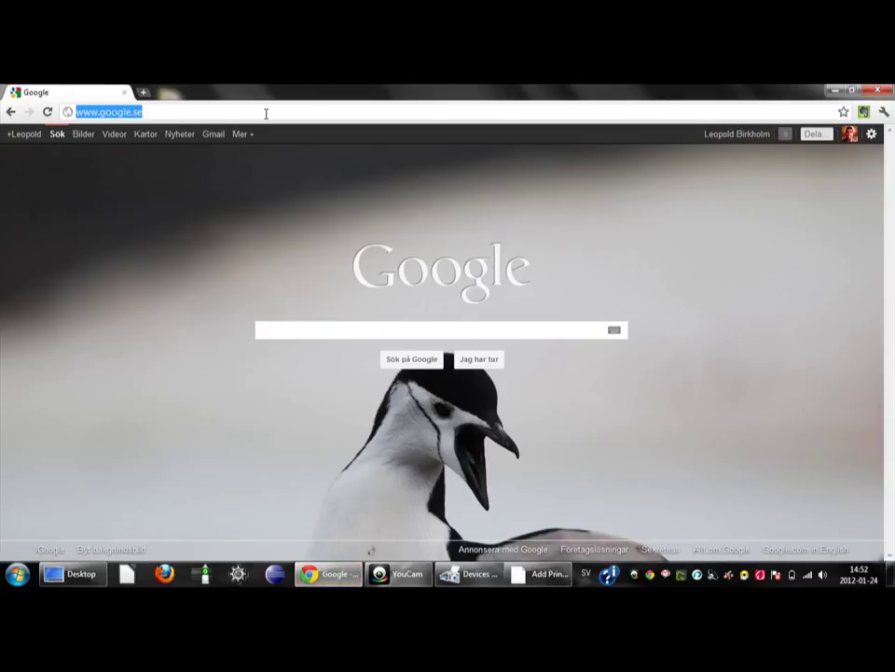
{"action": "key", "text": "ctrl+v"}
{"action": "key", "text": "Return"}
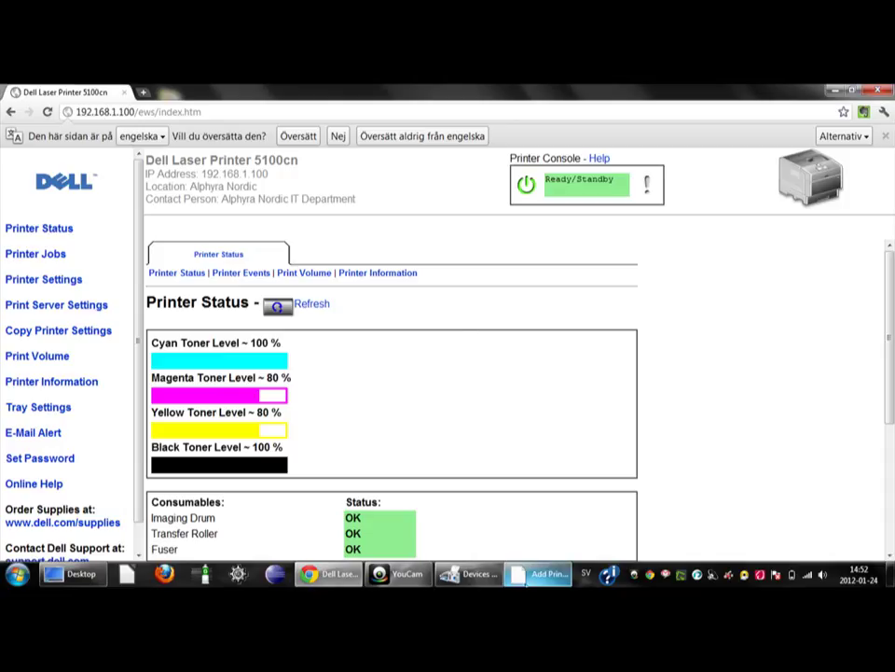
- Return to the Add Printer wizard and name the port Dell5100CND
{"action": "left_click", "coordinate": [547, 576]}
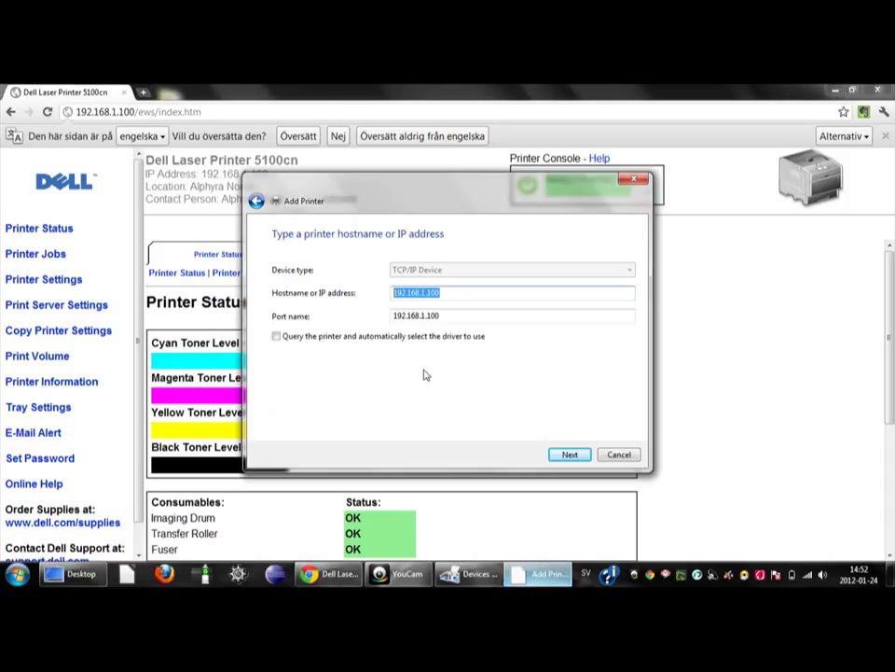
{"action": "key", "text": "Tab"}
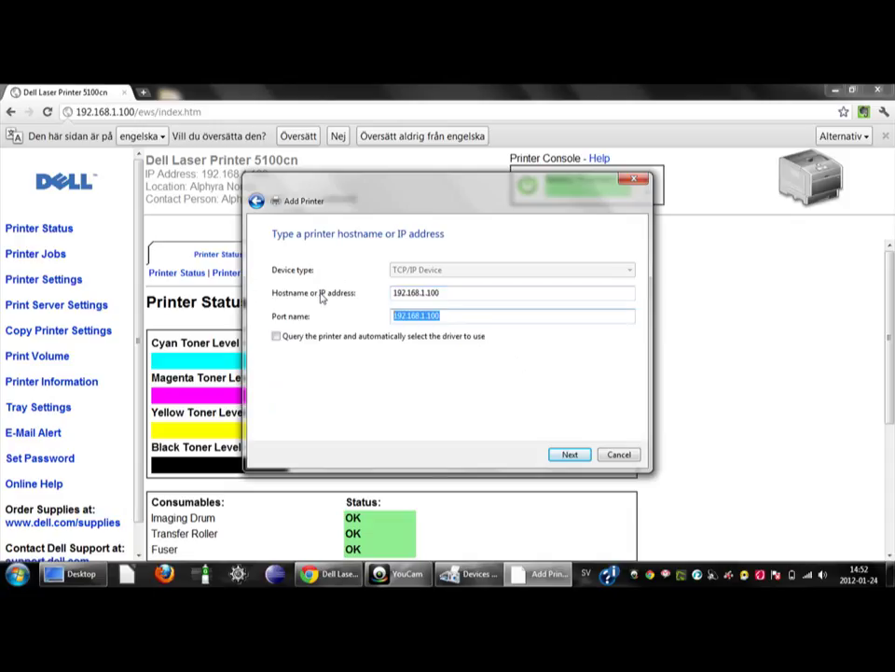
{"action": "type", "text": "Dell"}
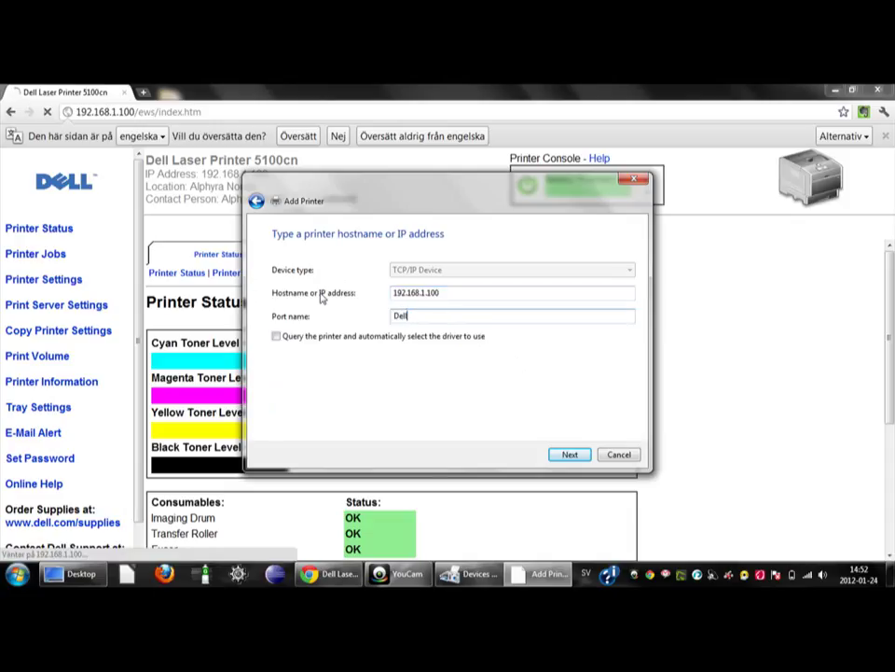
{"action": "type", "text": "5100CND"}
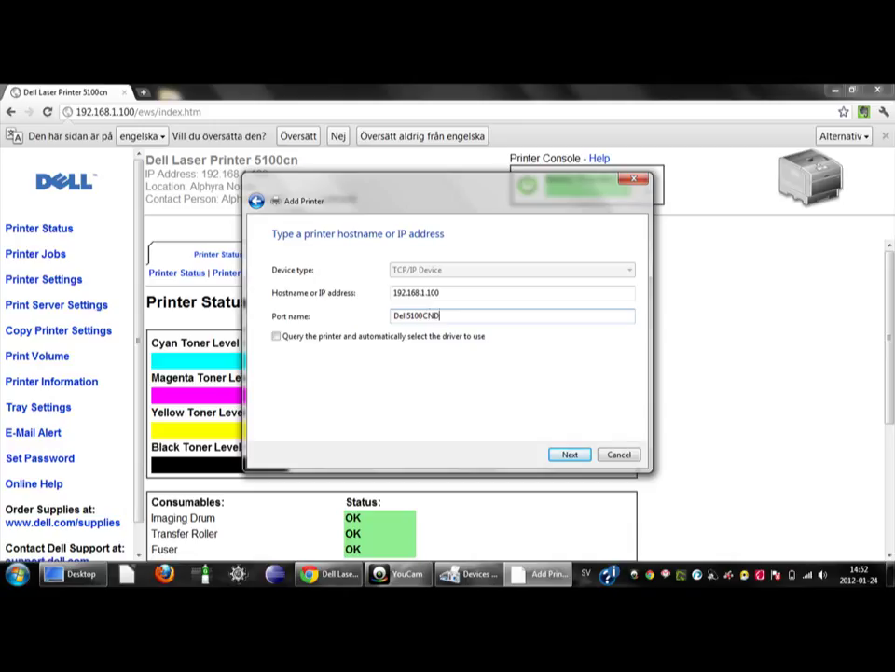
{"action": "left_click", "coordinate": [568, 456]}
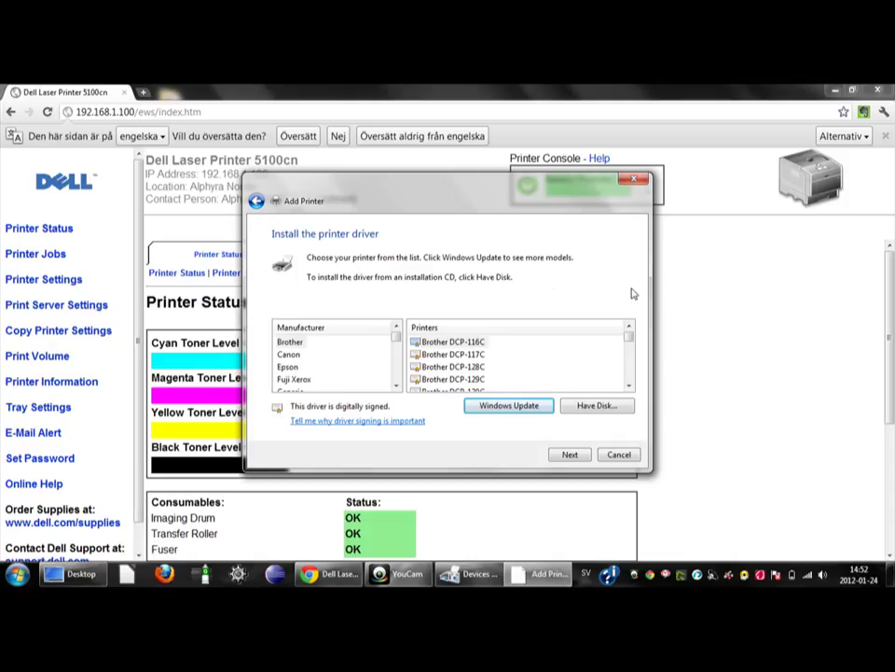
- Load the manufacturer's driver from the English PCL folder within the desktop folder Dell 5100CN Windows 7 64-bit
{"action": "left_click", "coordinate": [624, 407]}
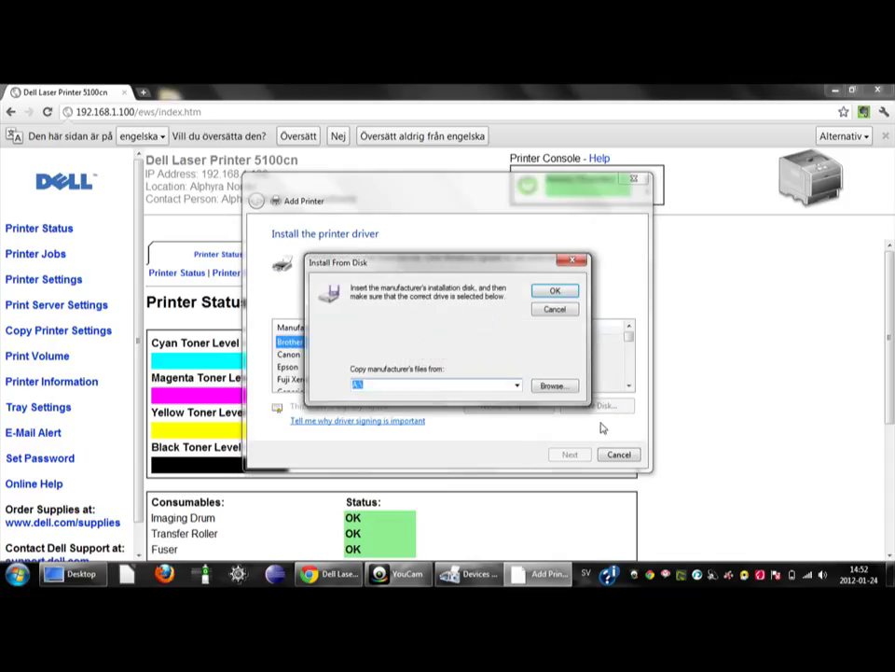
{"action": "left_click", "coordinate": [552, 387]}
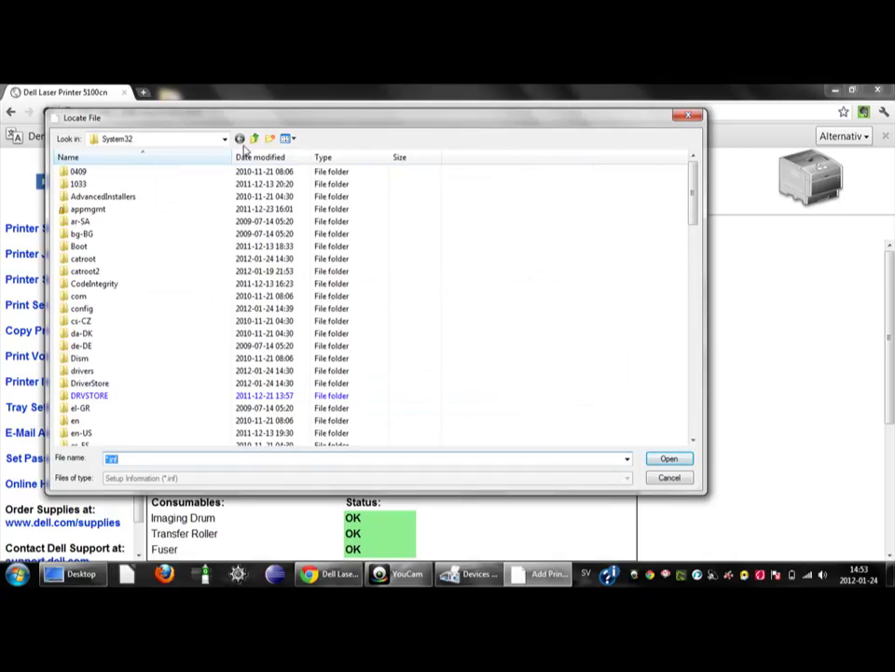
{"action": "left_click", "coordinate": [225, 139]}
{"action": "left_click", "coordinate": [195, 168]}
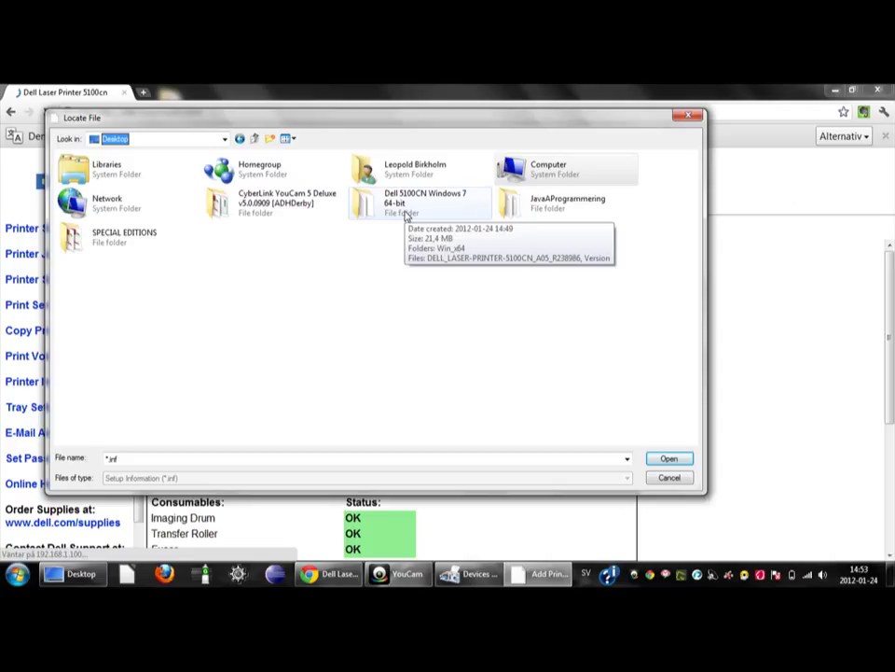
{"action": "double_click", "coordinate": [406, 207]}
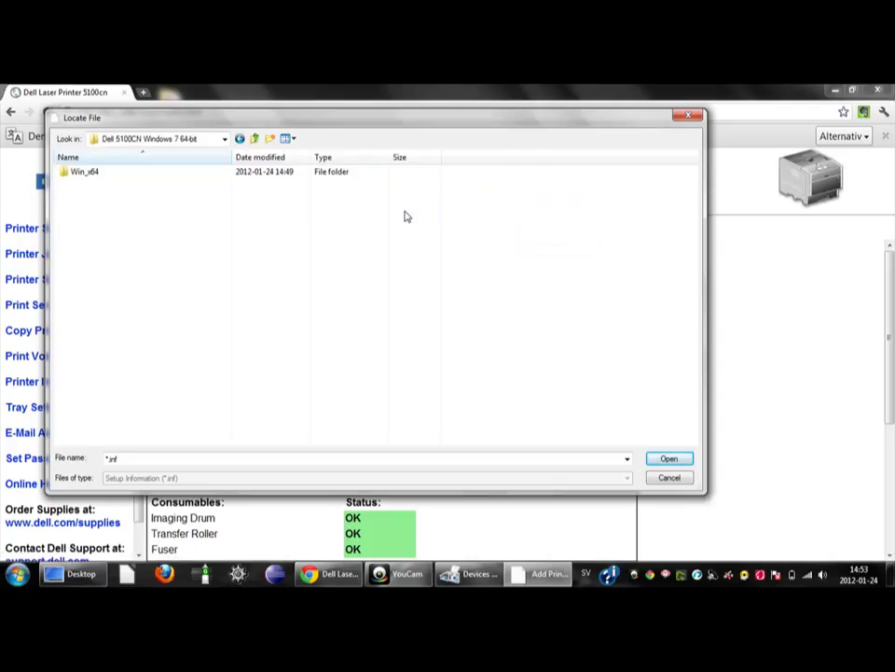
{"action": "left_click", "coordinate": [73, 177]}
{"action": "double_click", "coordinate": [74, 176]}
{"action": "double_click", "coordinate": [74, 176]}
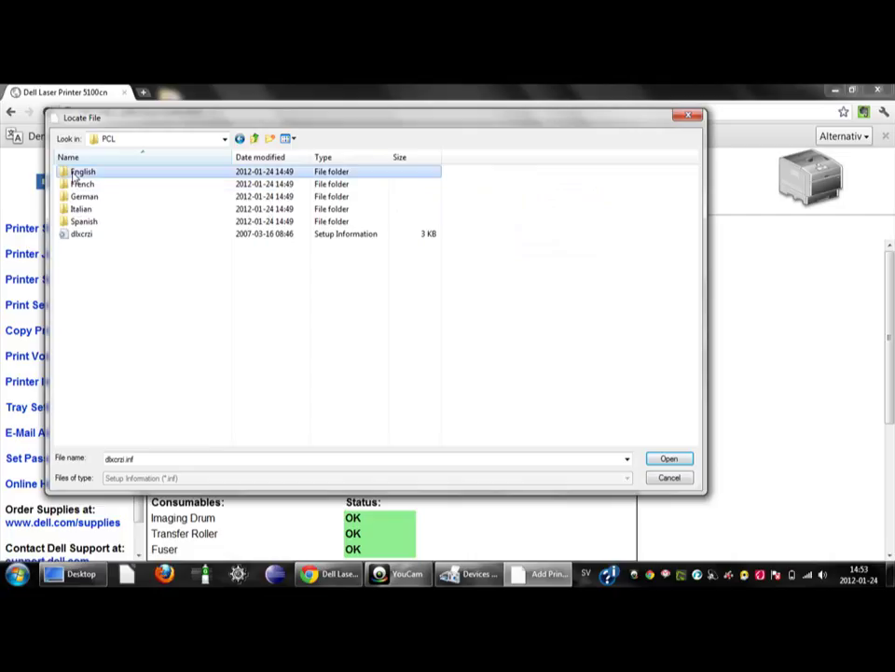
{"action": "double_click", "coordinate": [73, 176]}
{"action": "double_click", "coordinate": [81, 175]}
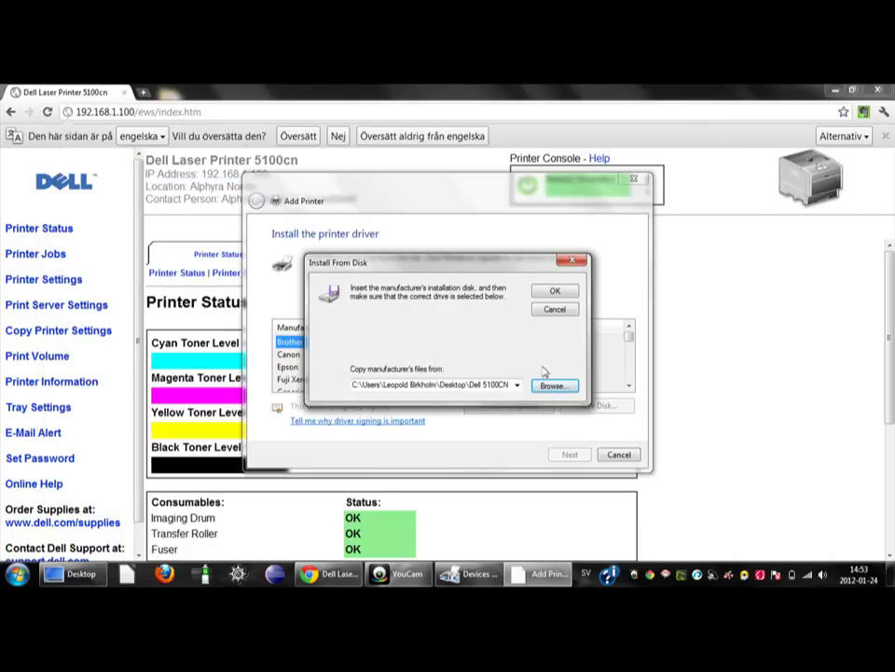
{"action": "left_click", "coordinate": [555, 291]}
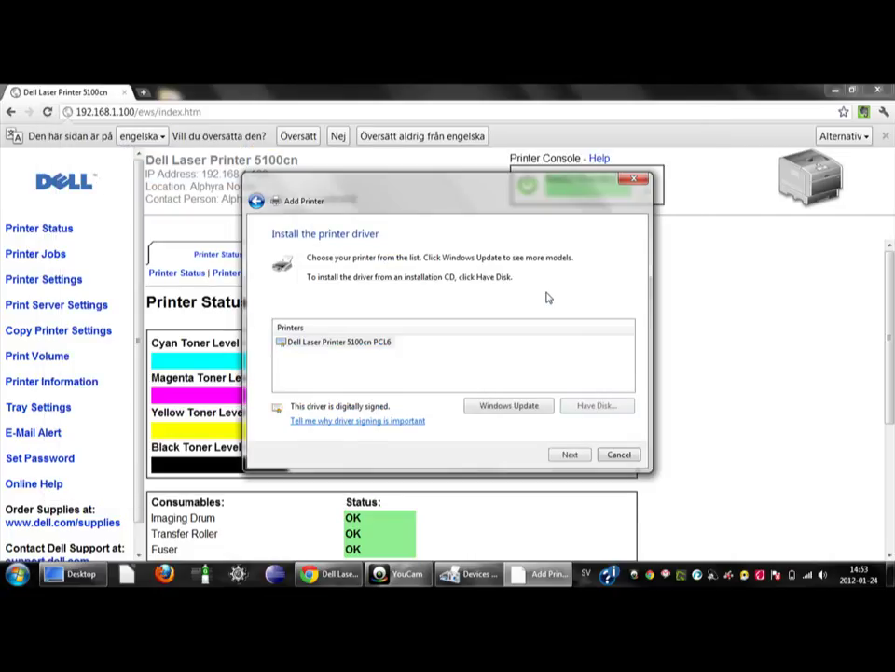
- Install the Dell Laser Printer 5100cn PCL6 driver with the printer name Dell Laser Printer 5100cnd
{"action": "left_click", "coordinate": [363, 345]}
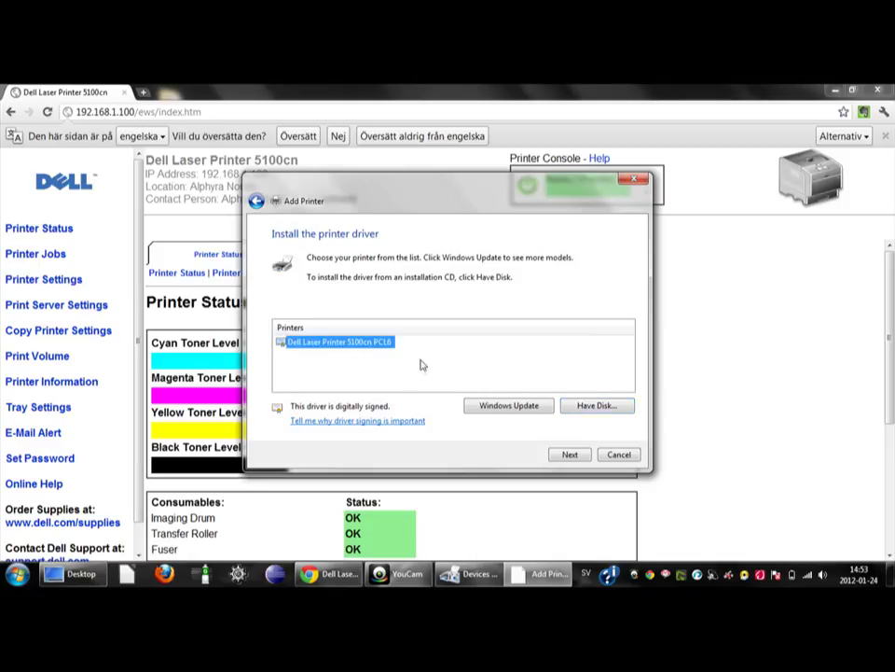
{"action": "left_click", "coordinate": [570, 454]}
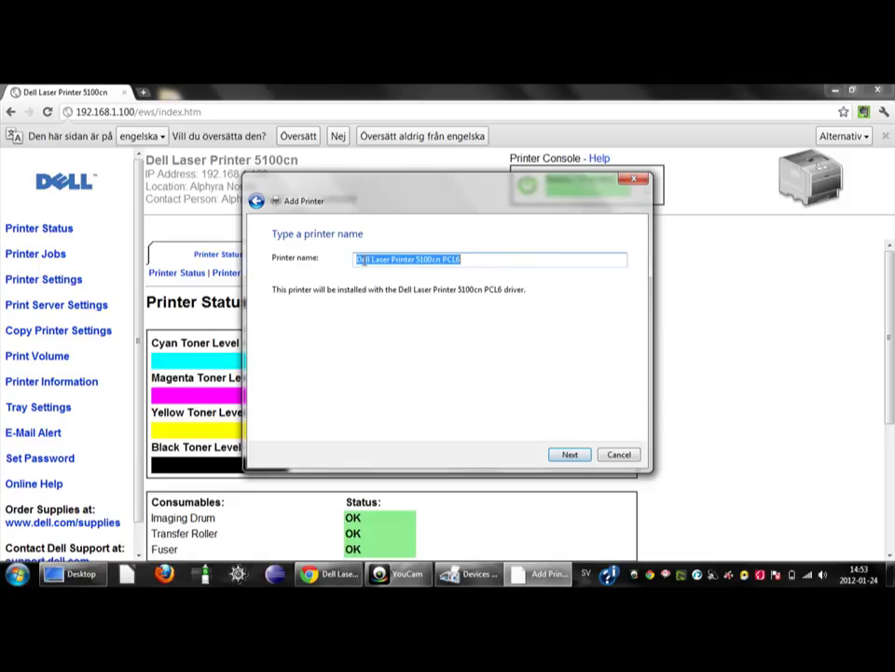
{"action": "left_click", "coordinate": [483, 261]}
{"action": "double_click", "coordinate": [446, 267]}
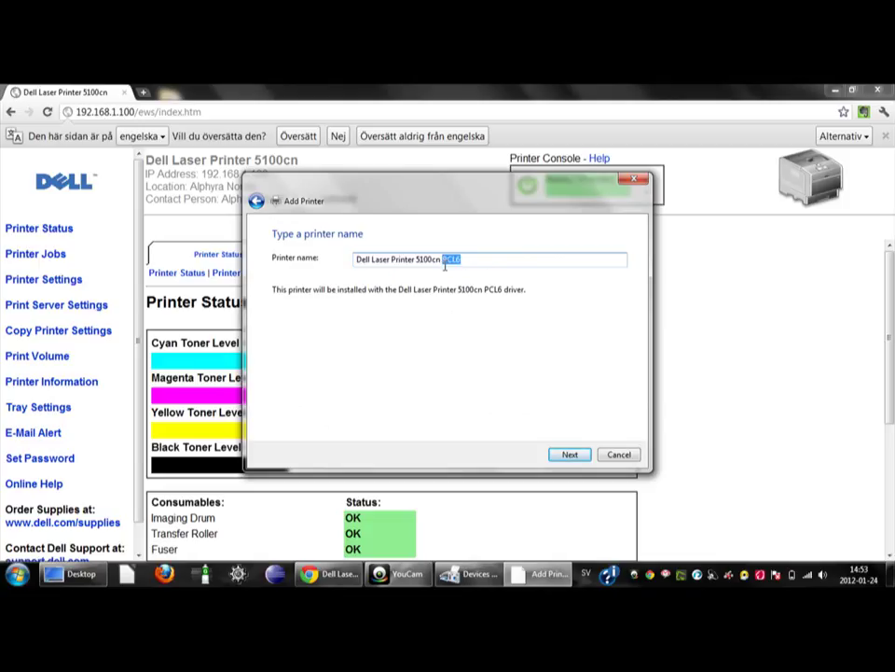
{"action": "key", "text": "BackSpace"}
{"action": "type", "text": "8"}
{"action": "left_click", "coordinate": [570, 455]}
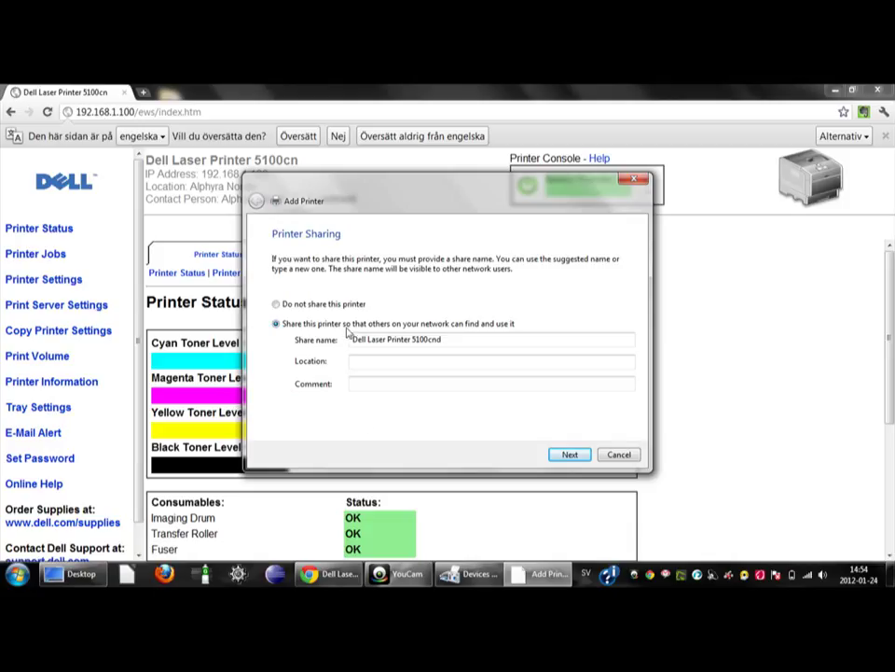
- Finish adding the printer without sharing it, and view it in Devices and Printers
{"action": "left_click", "coordinate": [275, 305]}
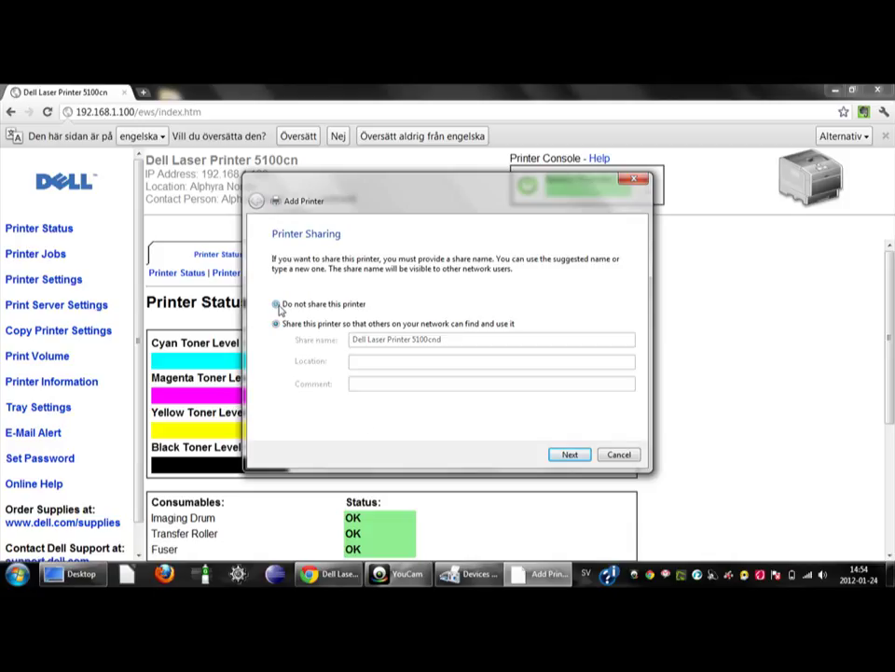
{"action": "left_click", "coordinate": [571, 455]}
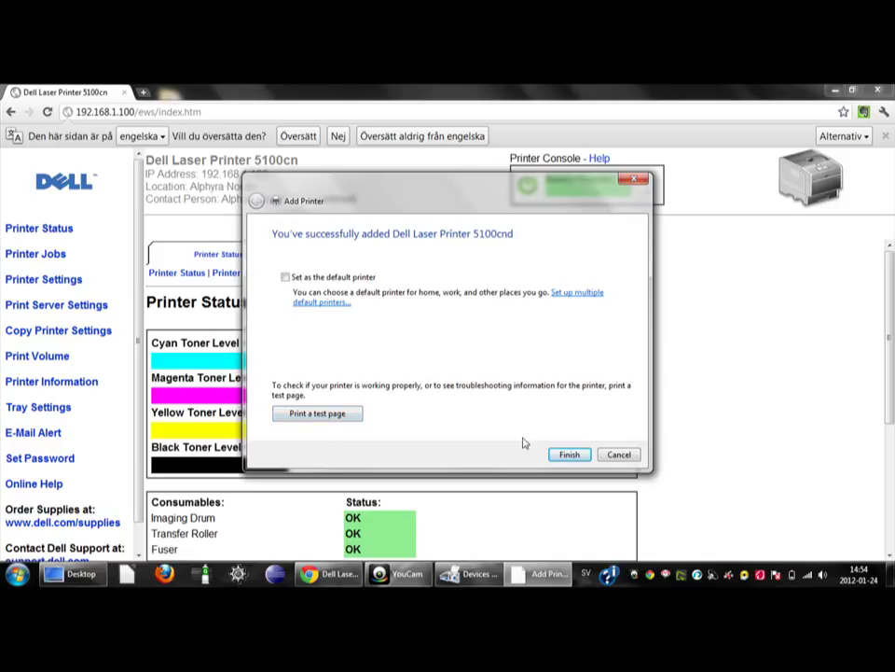
{"action": "left_click", "coordinate": [577, 458]}
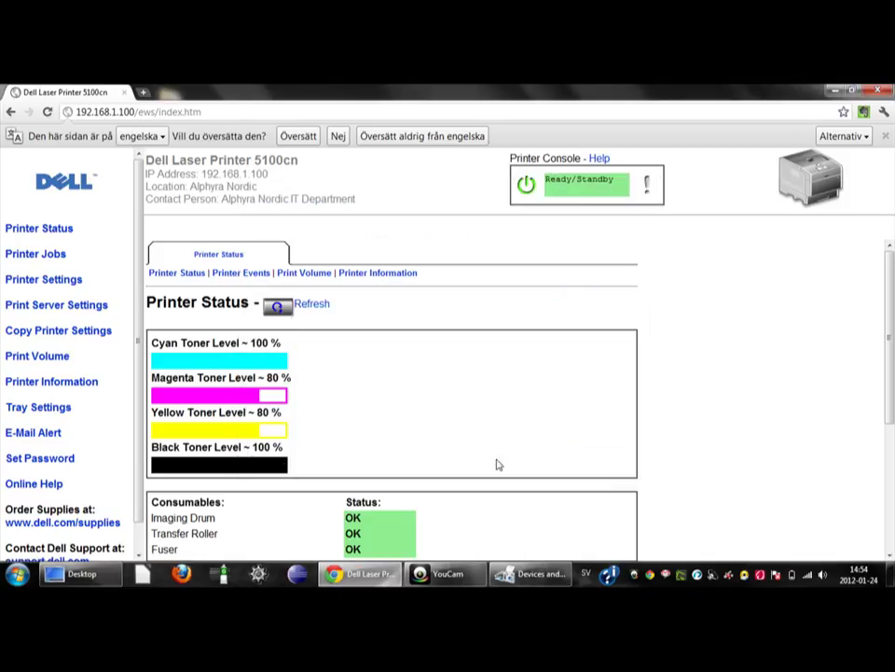
{"action": "left_click", "coordinate": [529, 574]}
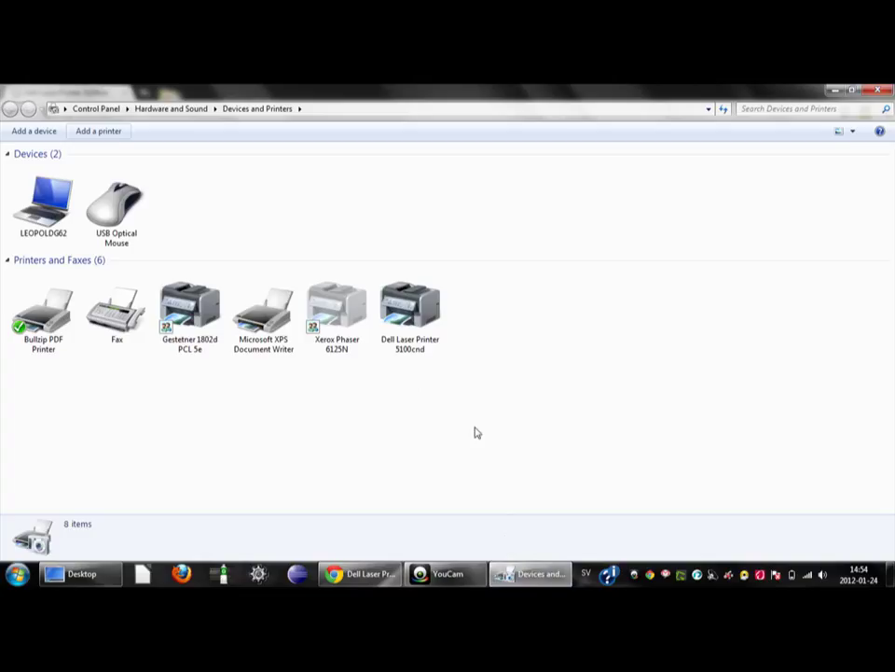
{"action": "left_click", "coordinate": [529, 573]}
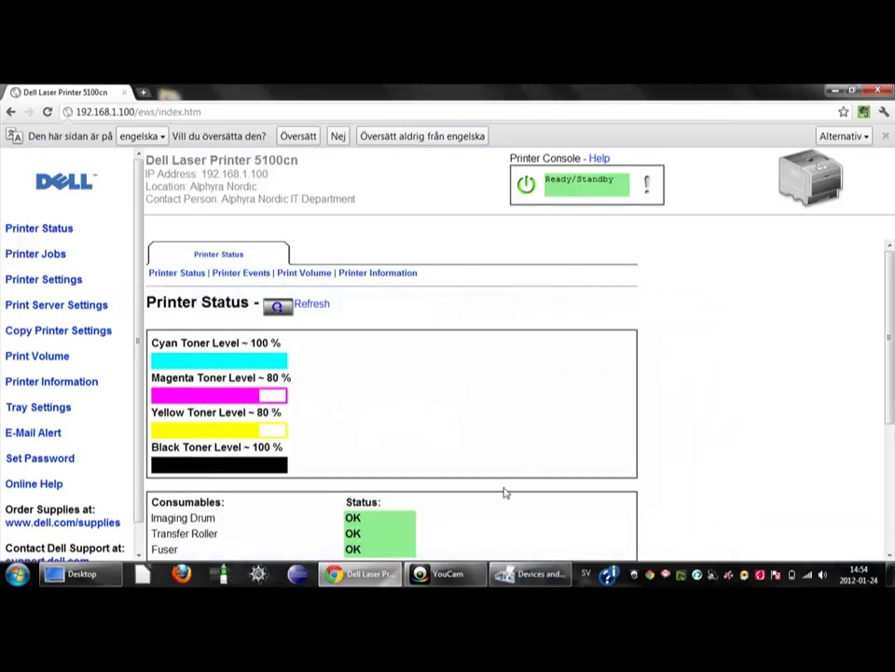
{"action": "mouse_move", "coordinate": [446, 575]}
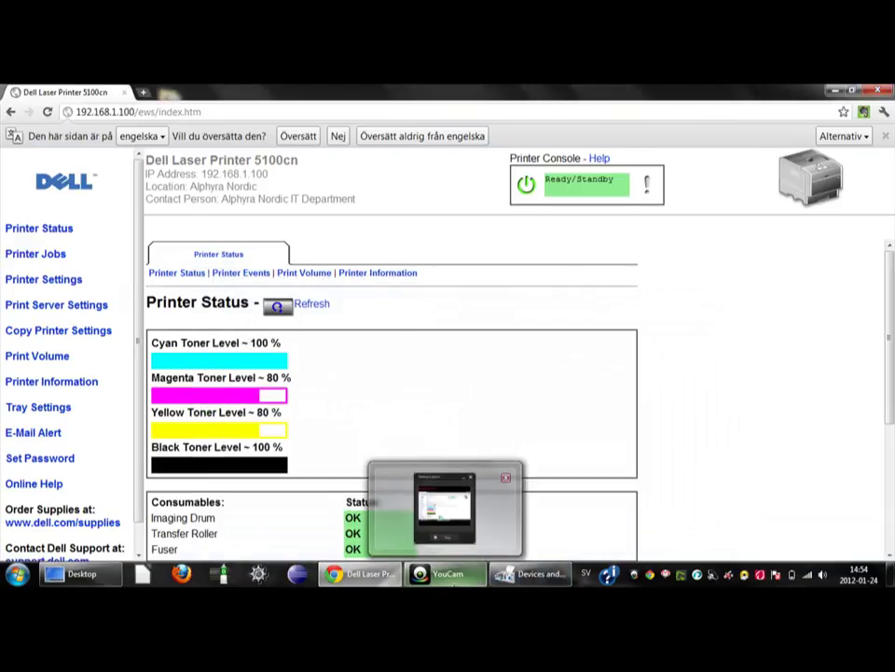
{"action": "left_click", "coordinate": [445, 509]}
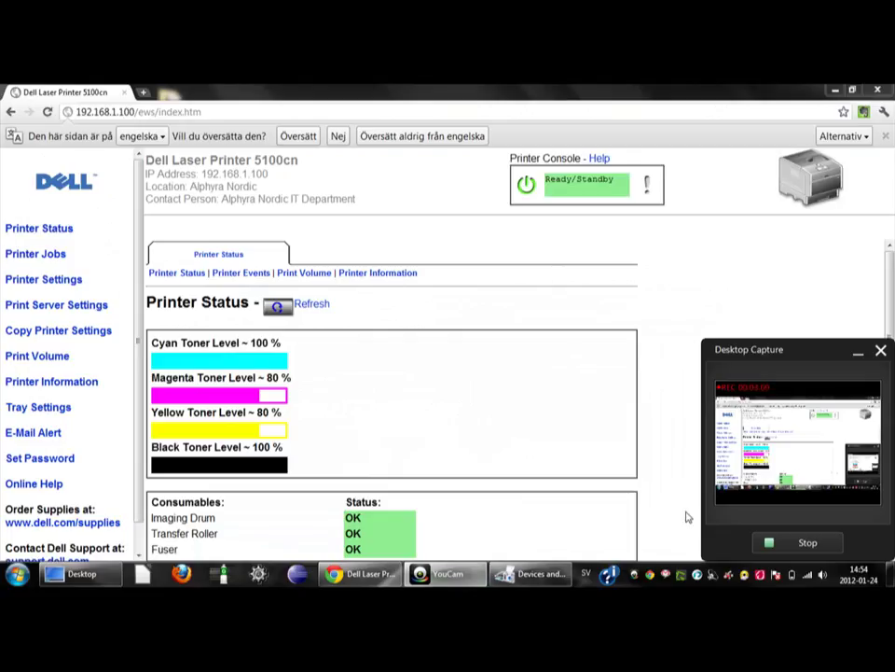